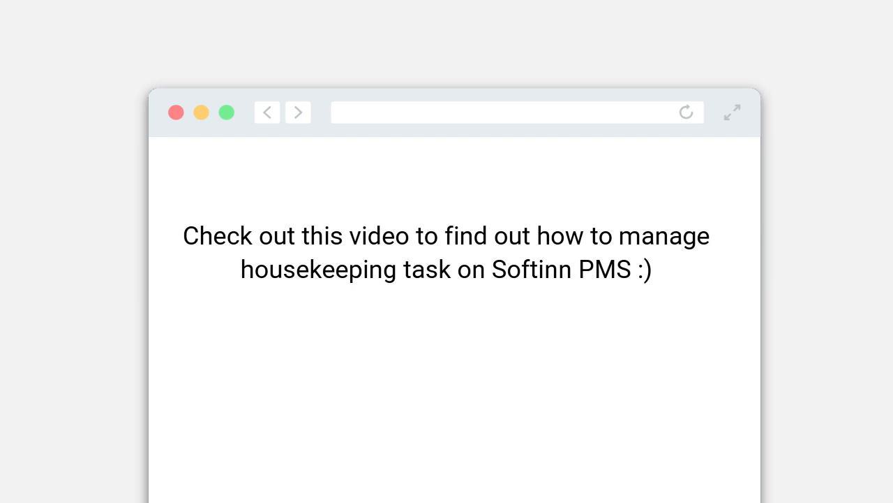
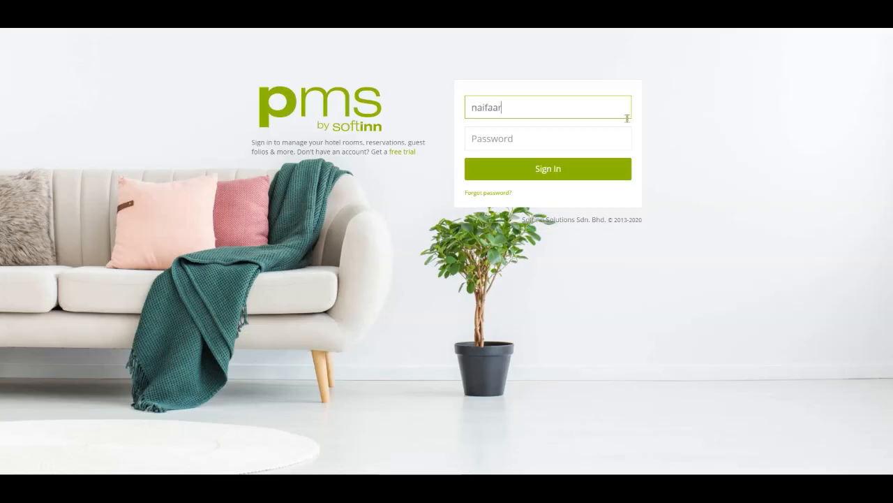
Step: Sign in to Softinn PMS with the account email and password
key(Tab)
click(597, 168)
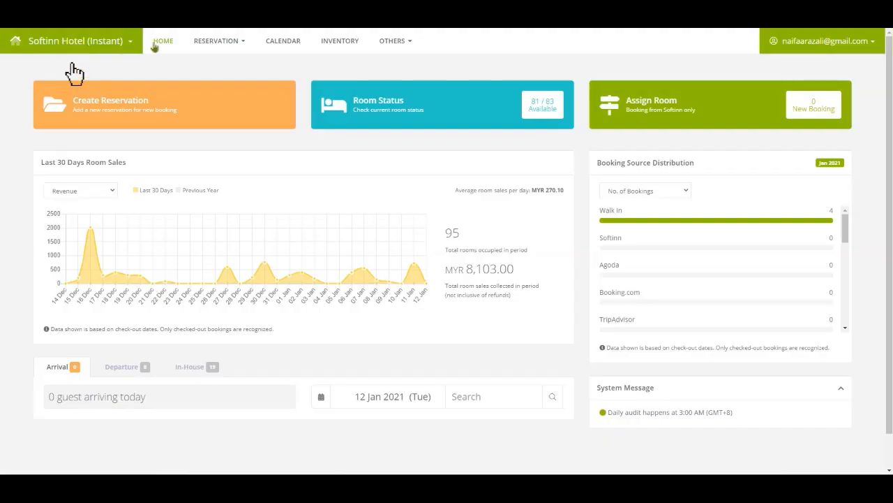
Step: Go to the Housekeeping page under OTHERS > HOUSEKEEPING
click(399, 45)
mouse_move(408, 65)
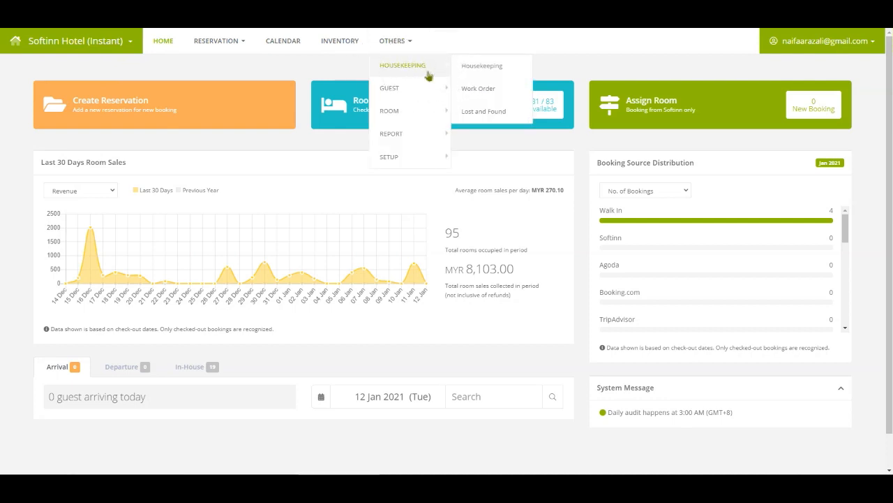
click(521, 73)
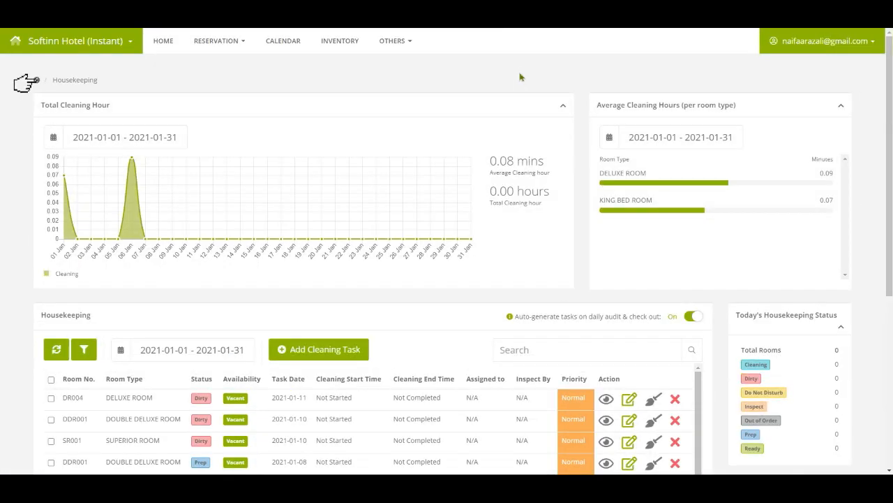
Step: Check in the Reservations list that the checked-out KBR001 King Bed Room booking shows Dirty
scroll(520, 77, down, 2)
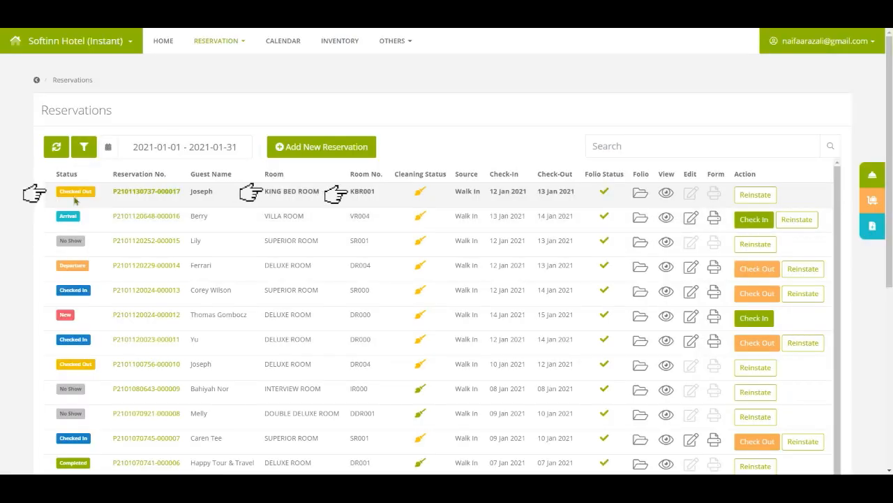
key(ctrl)
key(ctrl)
key(ctrl)
key(ctrl)
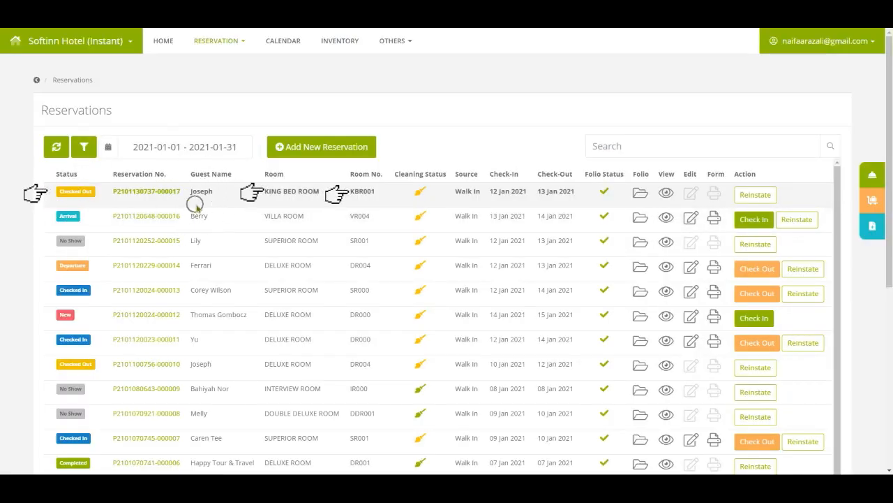
key(ctrl)
key(ctrl)
key(ctrl)
key(ctrl)
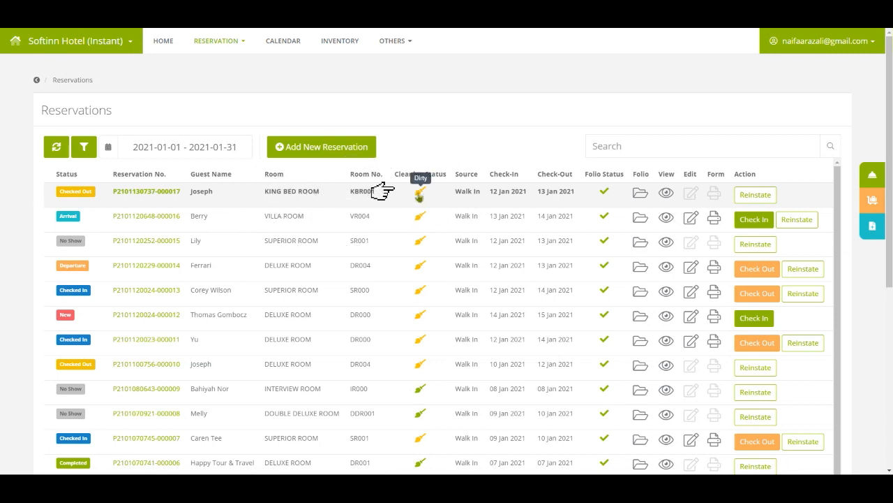
key(ctrl)
Step: Return to Housekeeping and find KBR001's Dirty, Not Started task dated 2021-01-13
click(394, 43)
mouse_move(398, 68)
click(472, 66)
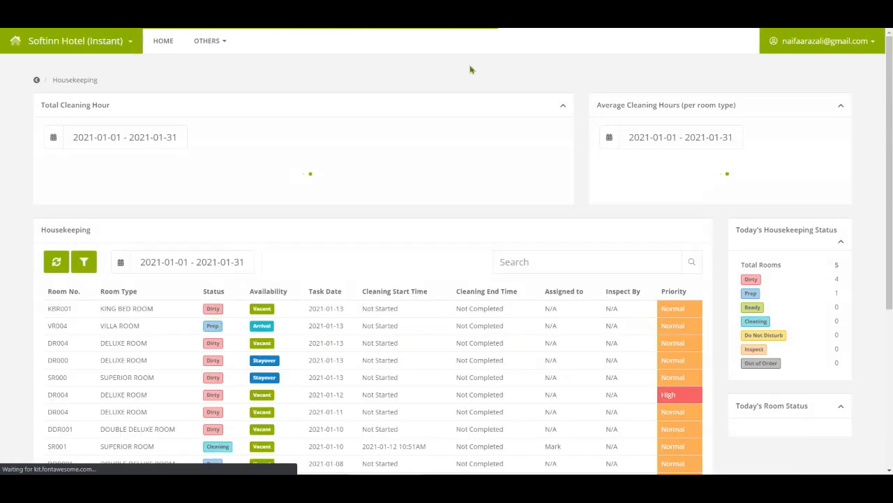
scroll(473, 70, down, 2)
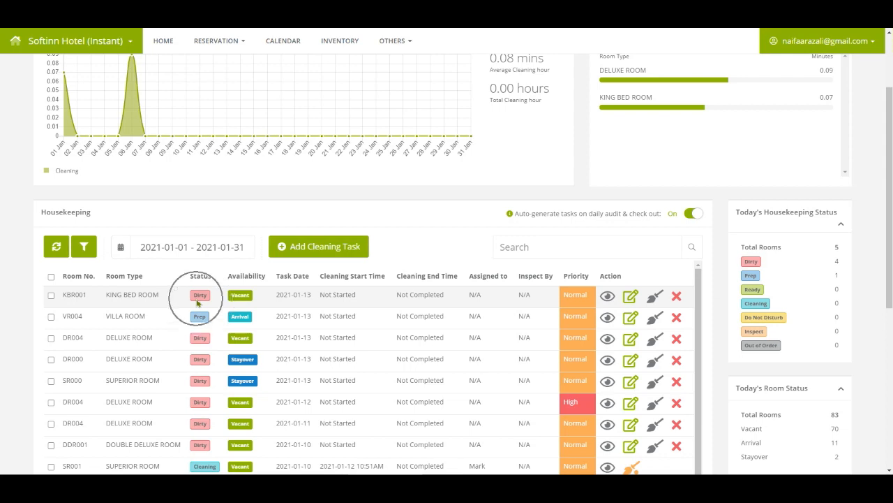
Step: Assign a housekeeper to the KBR001 cleaning task, save it, and start cleaning
click(631, 298)
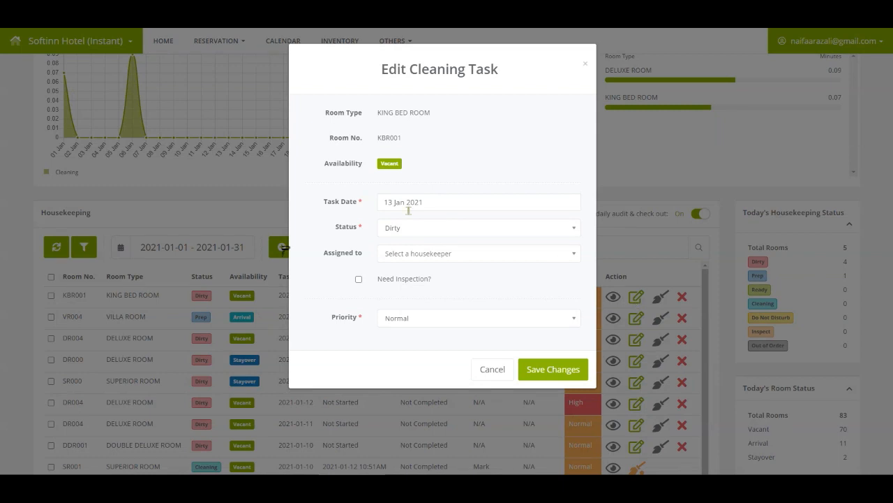
click(419, 253)
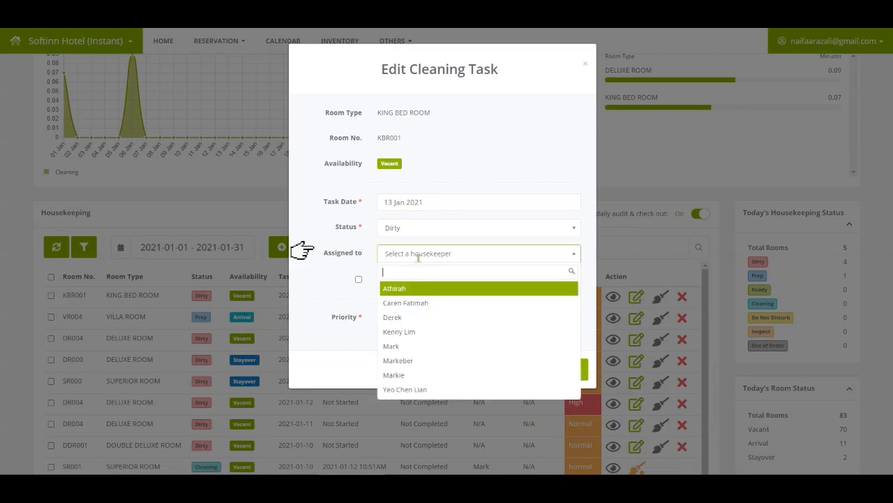
click(413, 375)
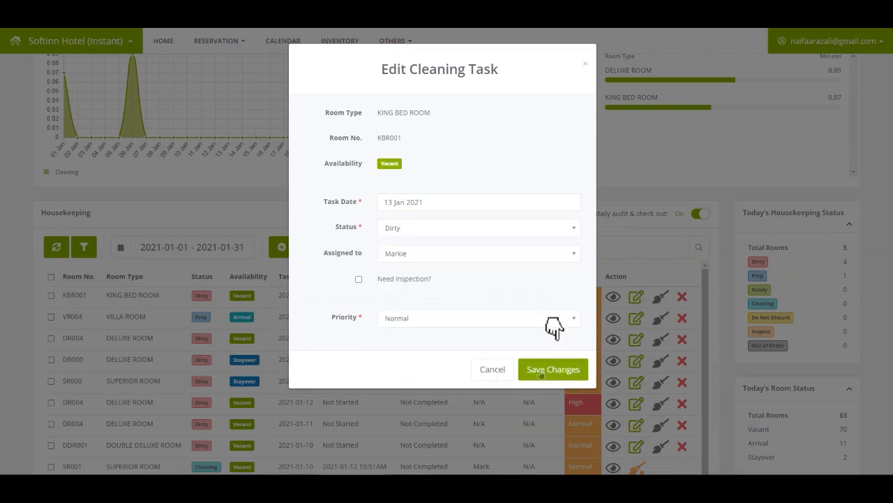
click(543, 372)
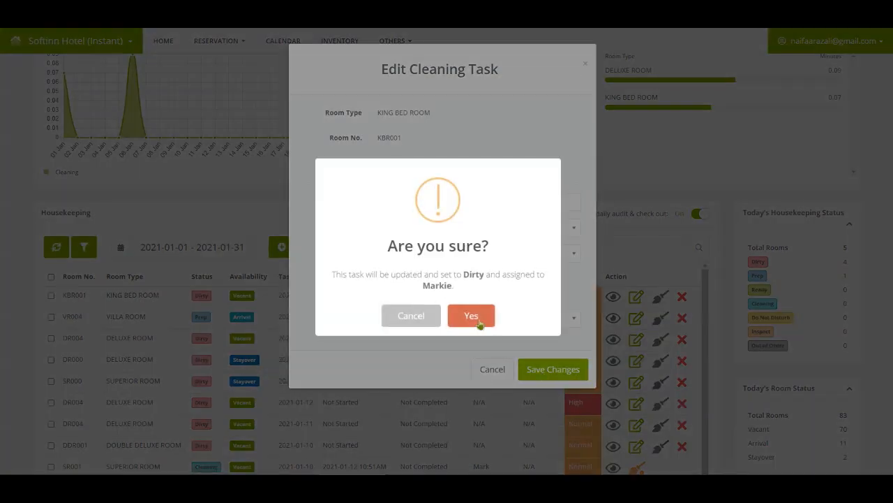
click(479, 320)
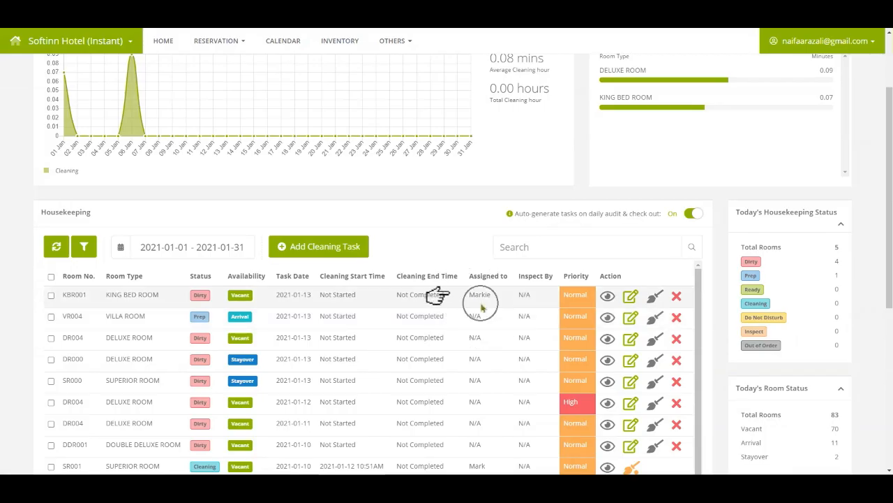
click(655, 296)
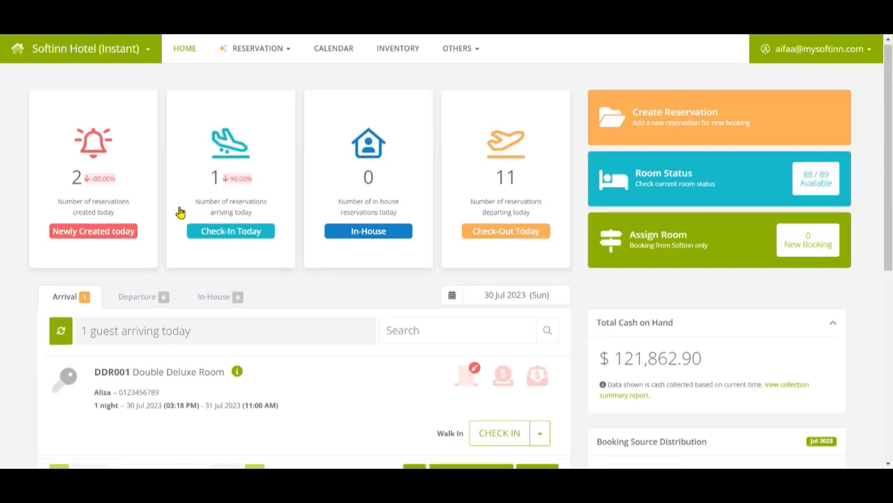
Step: Try an immediate check-in of the DDR001 arrival despite the pending cleaning task, getting an error
scroll(180, 209, down, 1)
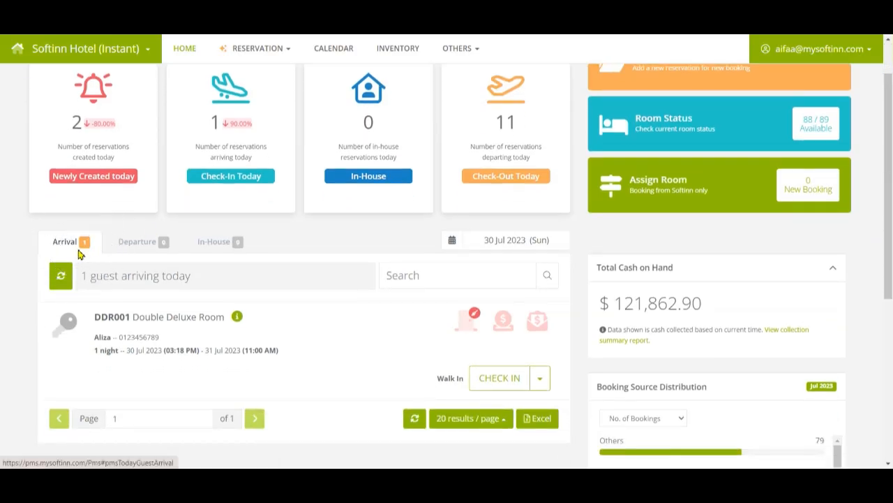
click(102, 349)
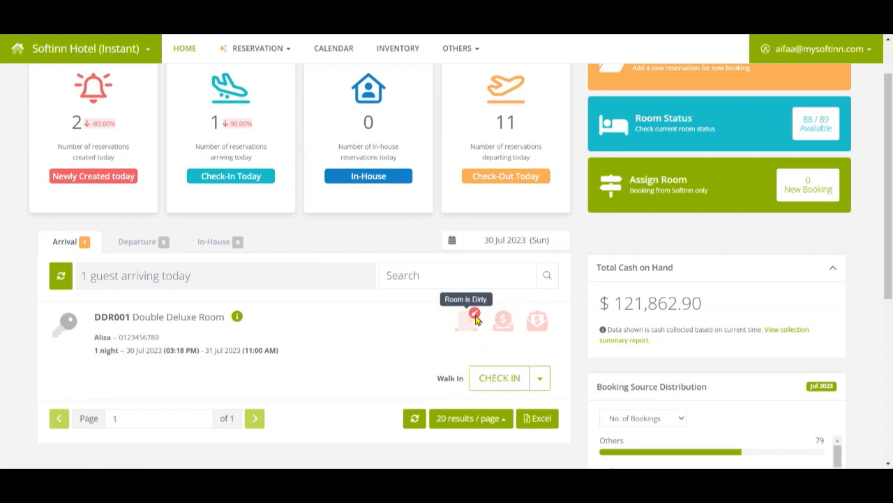
click(491, 391)
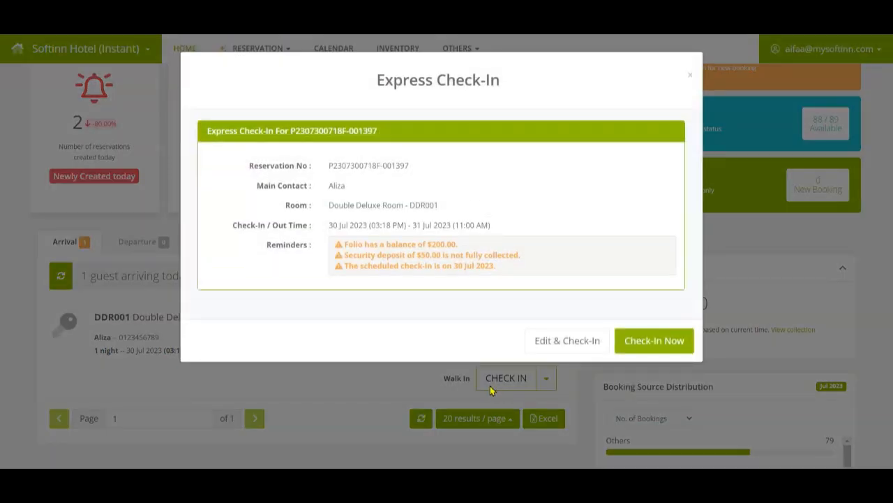
click(660, 342)
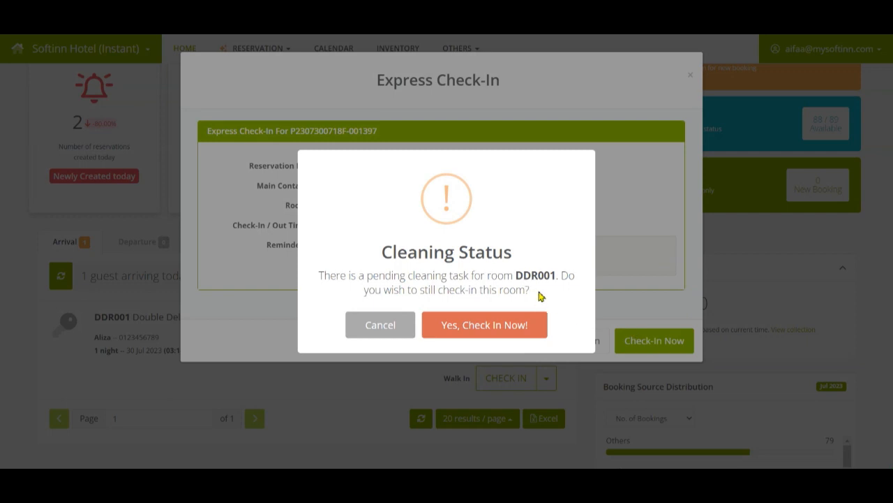
click(538, 292)
click(497, 338)
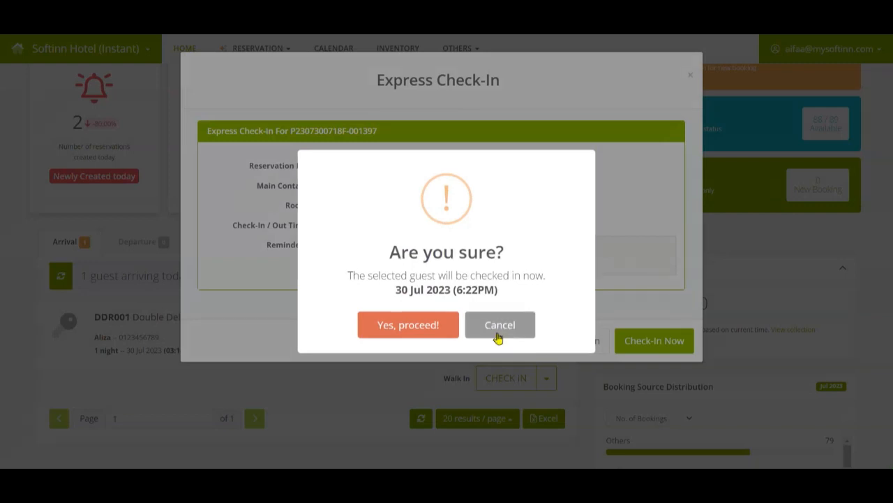
click(436, 328)
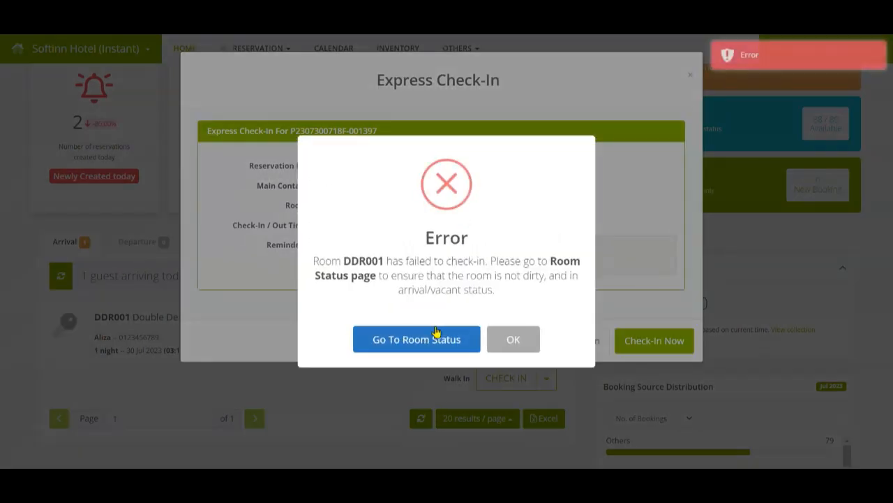
click(525, 302)
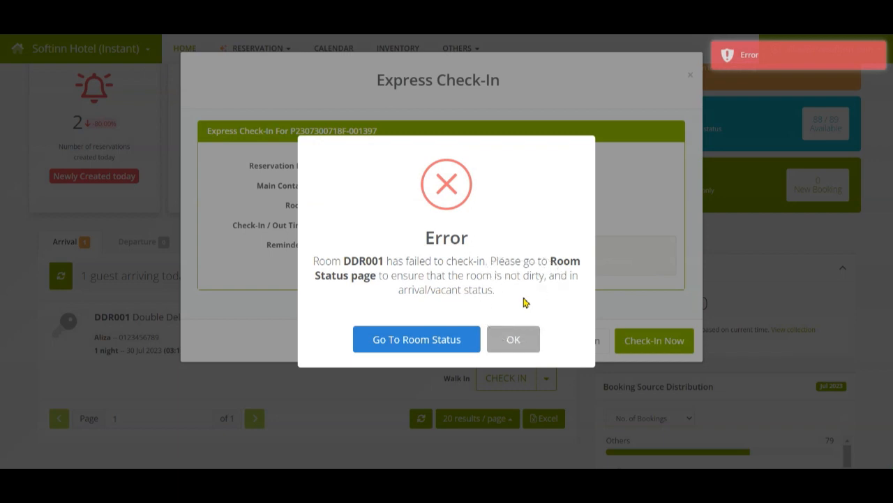
click(525, 302)
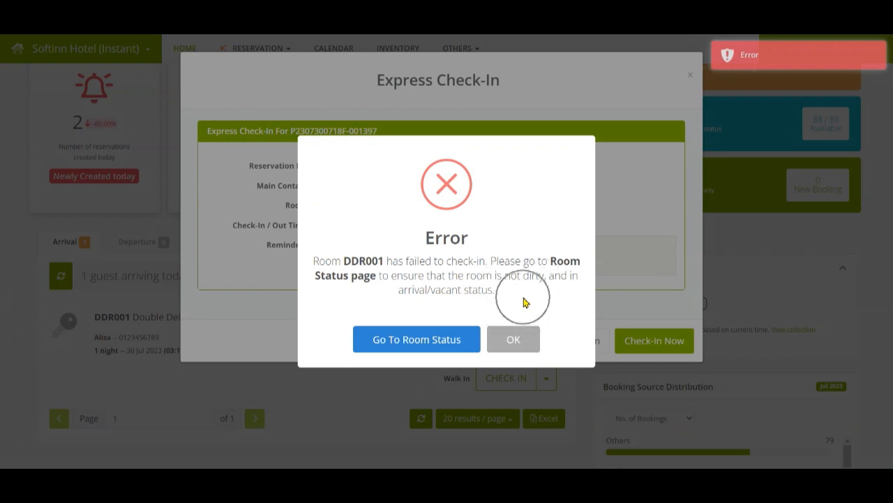
click(459, 338)
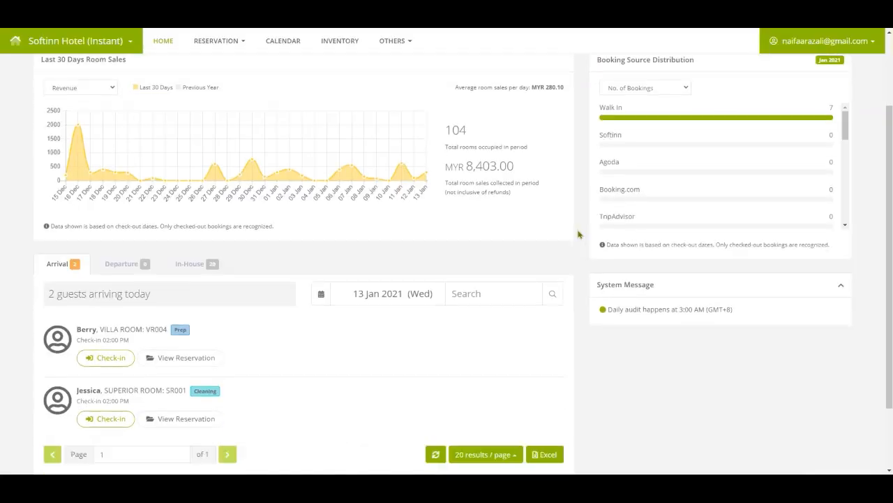
Step: Attempt an immediate check-in for the SR001 arrival while its room is still Cleaning
scroll(496, 265, down, 3)
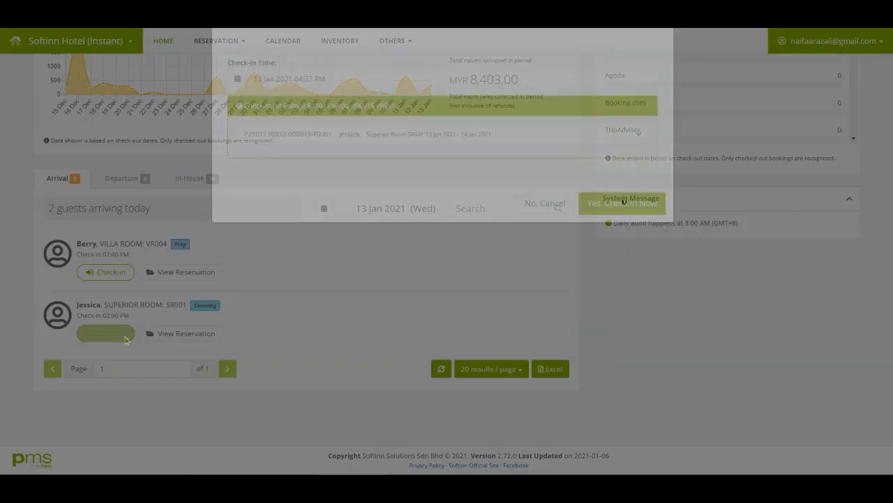
click(124, 340)
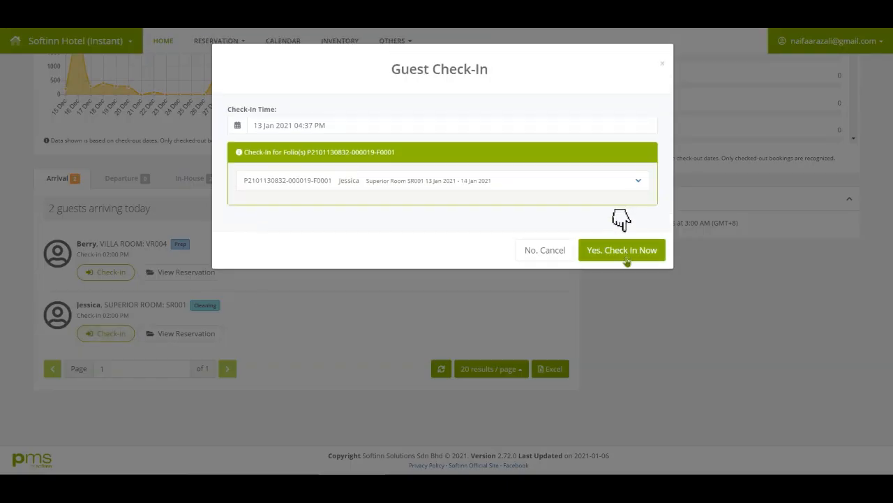
click(627, 259)
click(413, 317)
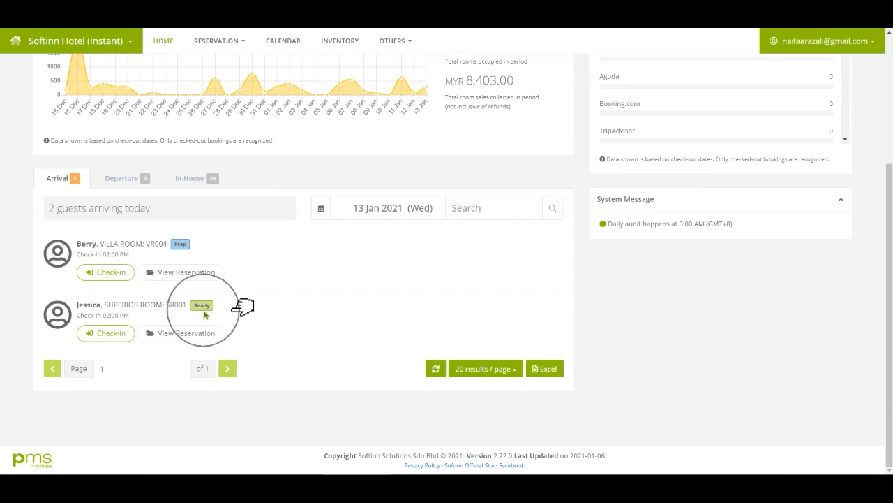
Step: Check in the SR001 guest now that the room is Ready and acknowledge the success
click(110, 333)
click(619, 249)
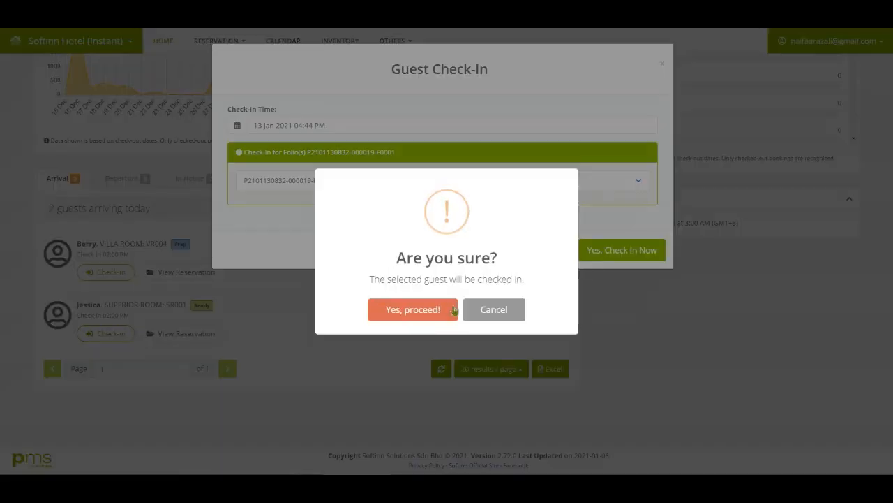
click(413, 309)
click(448, 312)
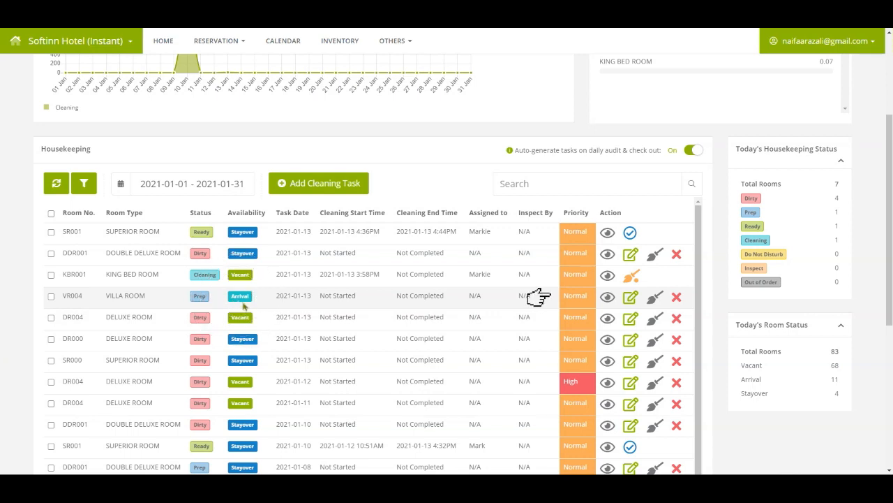
click(569, 305)
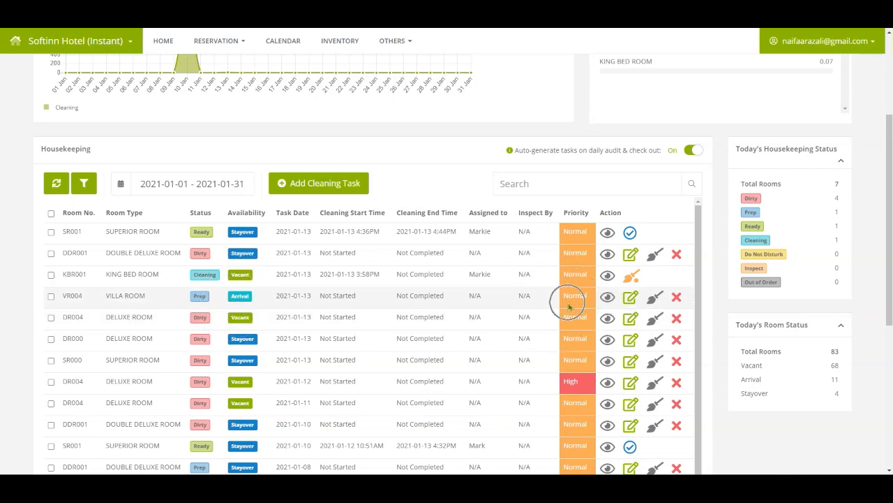